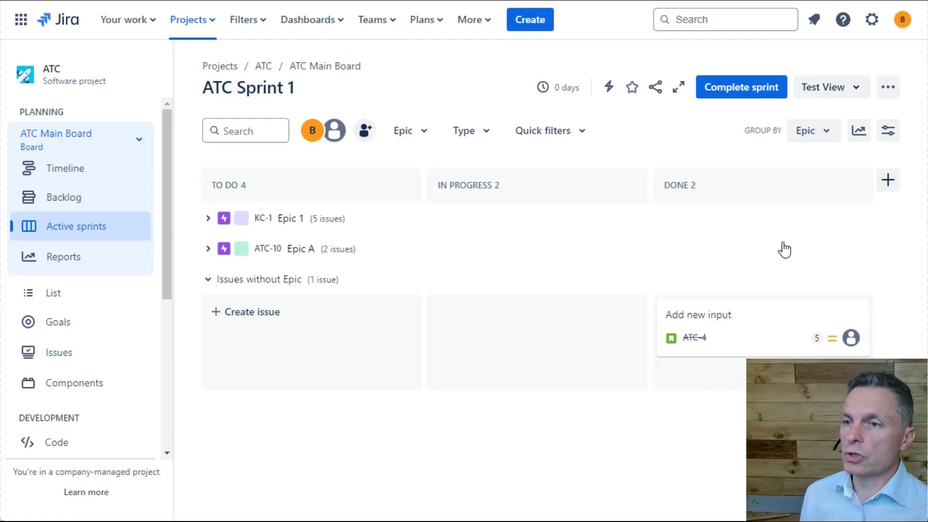
Review the available priority levels in the new-issue form for the ATC project and discard the form.
{"action": "left_click", "coordinate": [536, 22]}
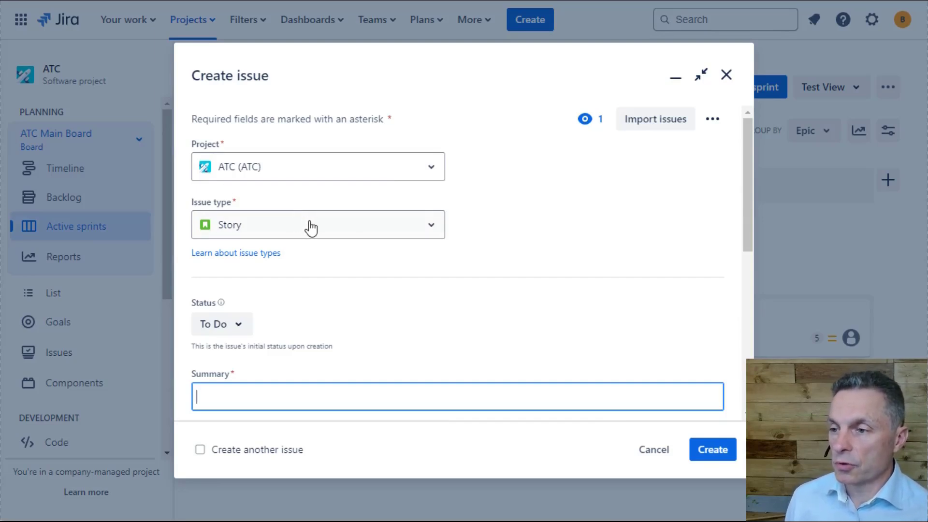
{"action": "scroll", "coordinate": [310, 227], "scroll_direction": "down", "scroll_amount": 3}
{"action": "scroll", "coordinate": [310, 227], "scroll_direction": "down", "scroll_amount": 5}
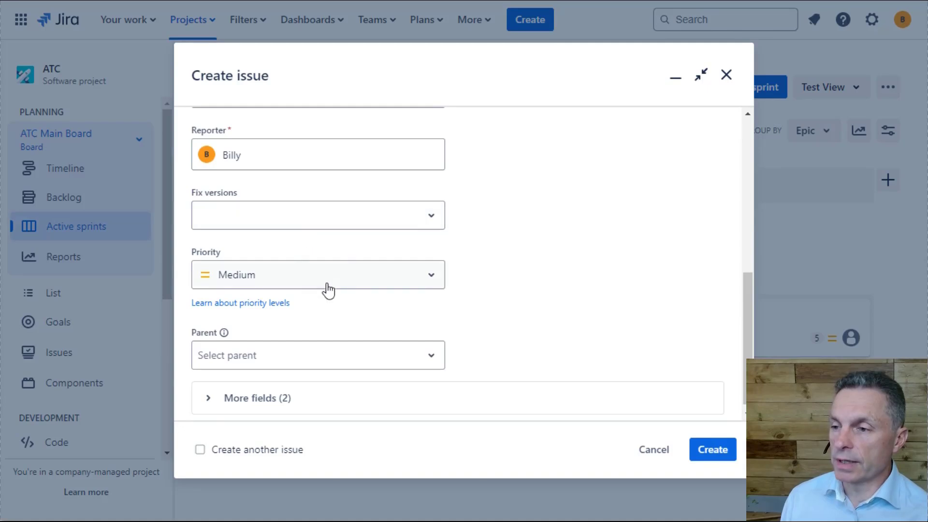
{"action": "left_click", "coordinate": [331, 283]}
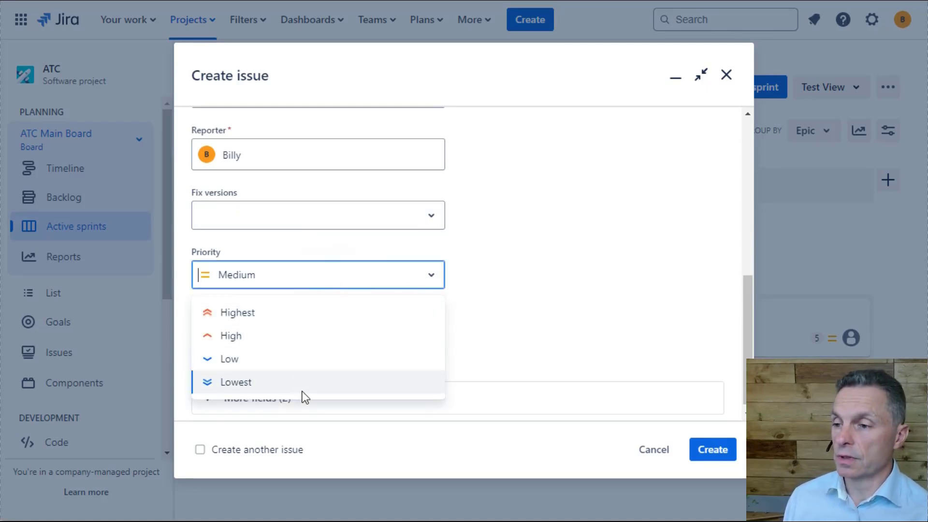
{"action": "left_click", "coordinate": [651, 450]}
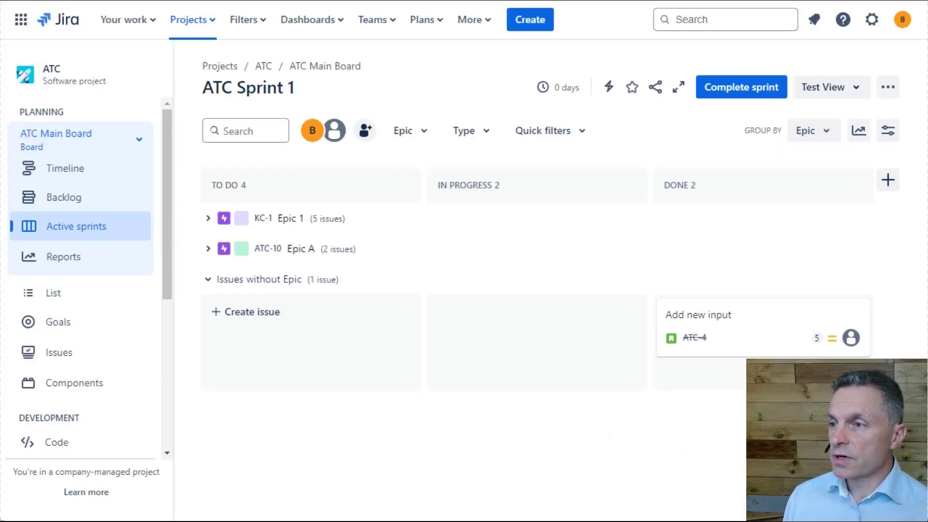
Switch to the team-managed project MyProject (MYP).
{"action": "left_click", "coordinate": [205, 26]}
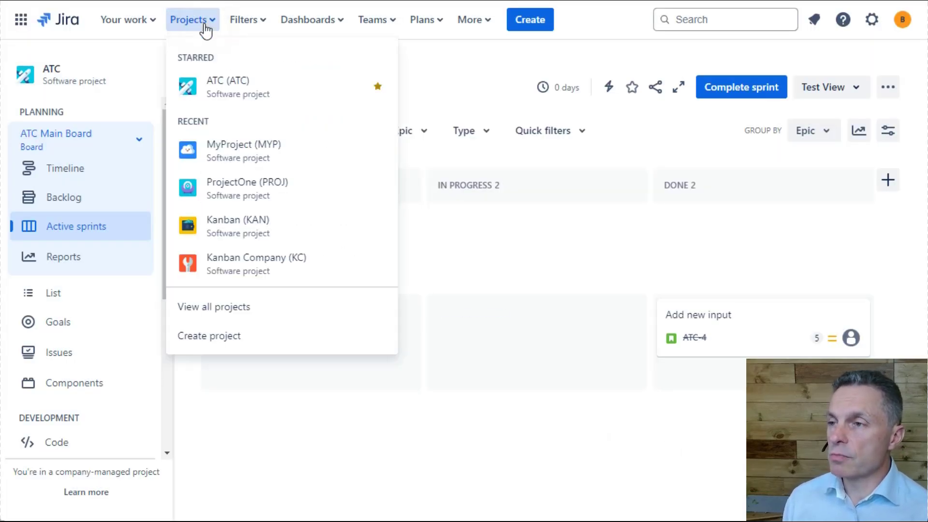
{"action": "left_click", "coordinate": [259, 157]}
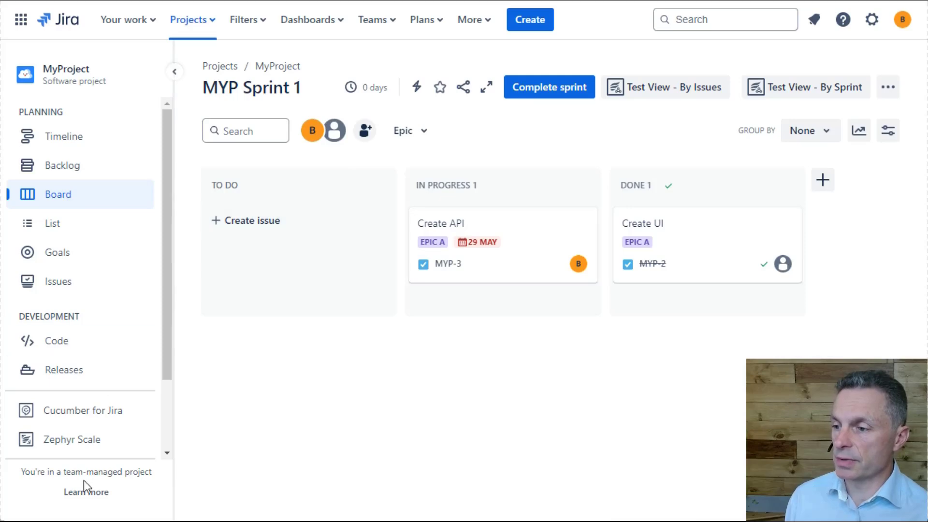
{"action": "scroll", "coordinate": [126, 345], "scroll_direction": "down", "scroll_amount": 3}
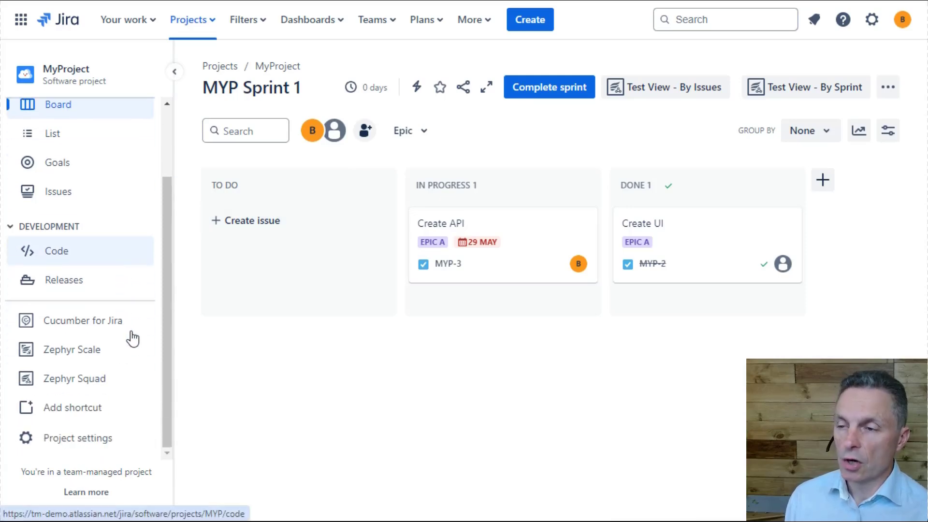
Check the new-issue form in MyProject for a priority field and discard the form.
{"action": "left_click", "coordinate": [530, 22]}
{"action": "scroll", "coordinate": [425, 230], "scroll_direction": "down", "scroll_amount": 5}
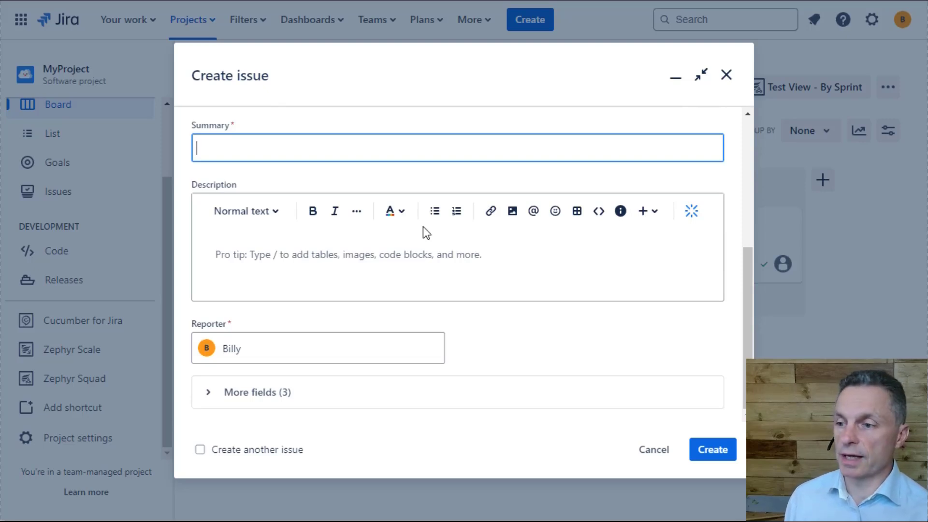
{"action": "left_click", "coordinate": [652, 452]}
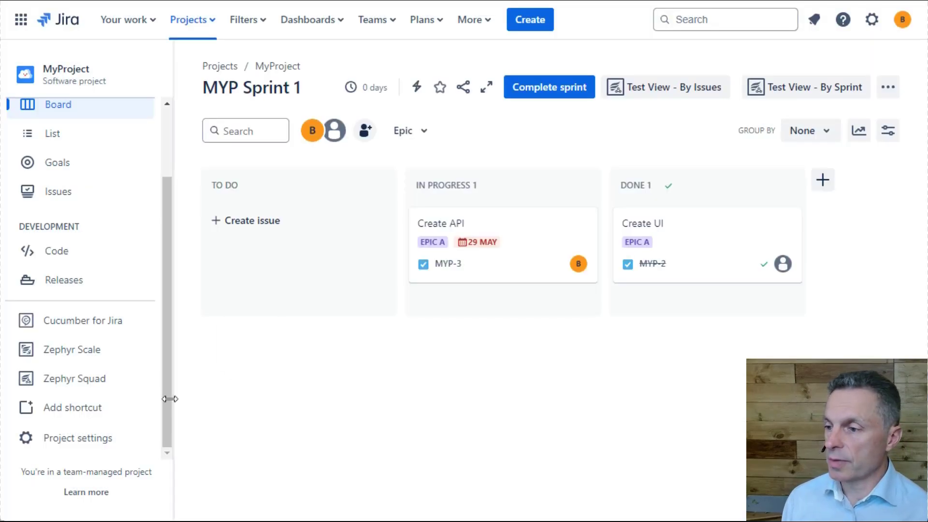
Open the Story issue type configuration in MyProject's project settings.
{"action": "left_click", "coordinate": [94, 441]}
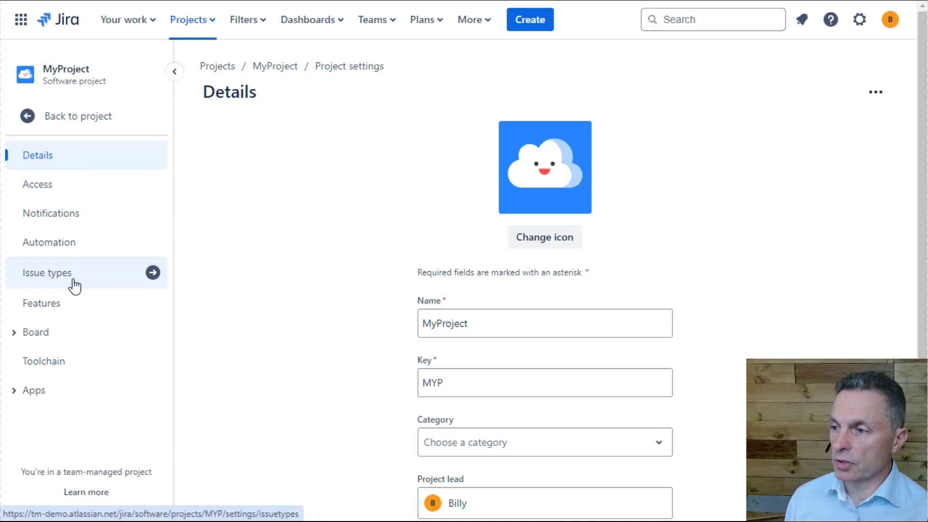
{"action": "left_click", "coordinate": [75, 285]}
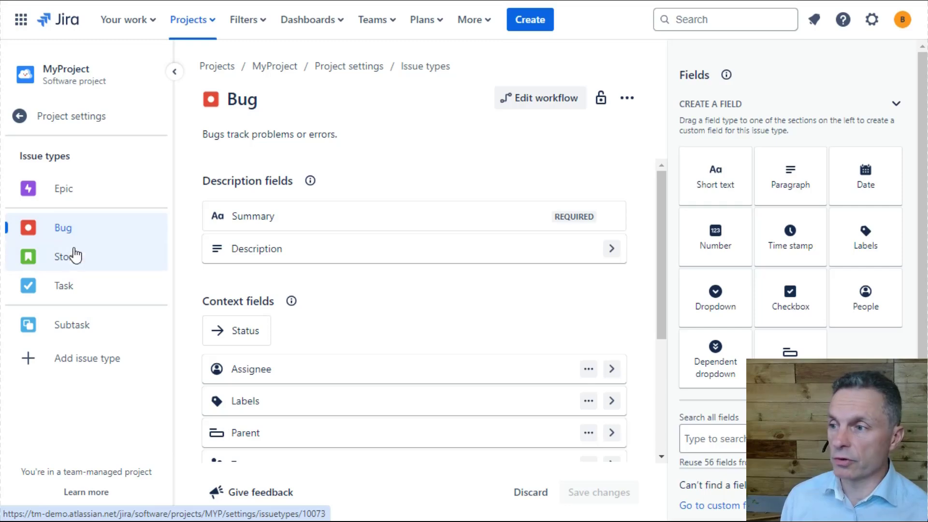
{"action": "left_click", "coordinate": [100, 268]}
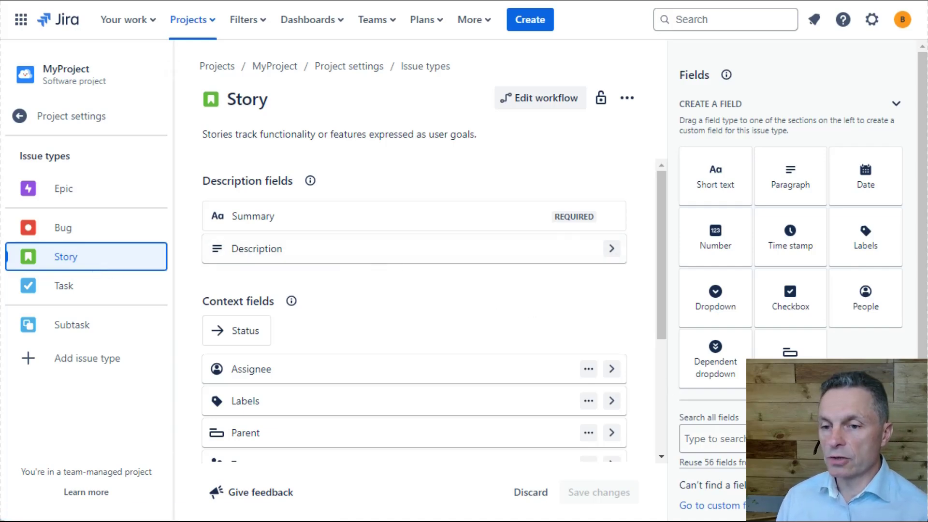
Find the Priority system field and add it to the Story's description fields below Description.
{"action": "scroll", "coordinate": [691, 411], "scroll_direction": "down", "scroll_amount": 2}
{"action": "left_click", "coordinate": [720, 334]}
{"action": "type", "text": "priority"}
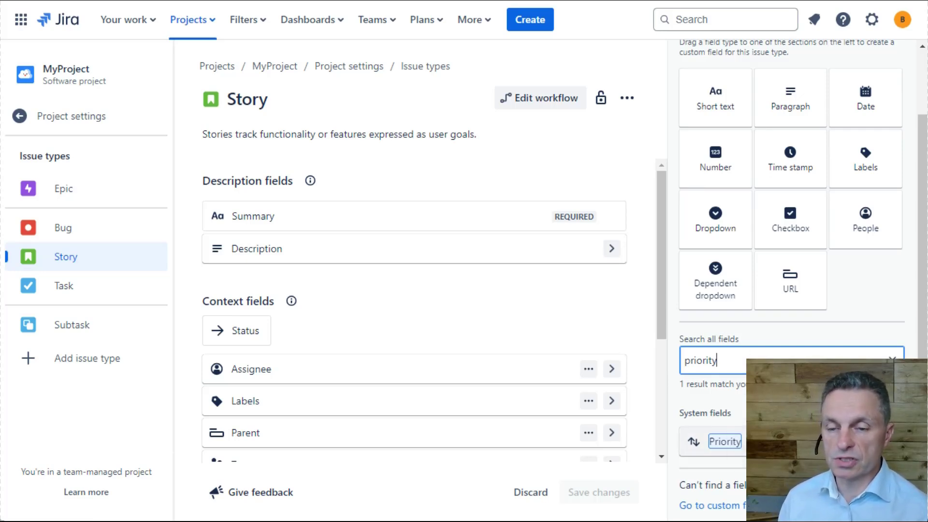
{"action": "left_click_drag", "start_coordinate": [724, 441], "coordinate": [290, 282]}
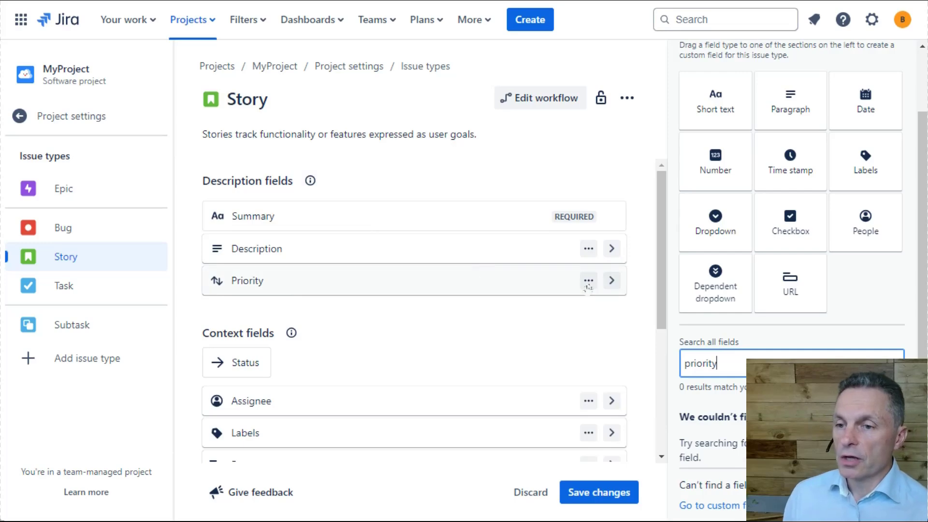
Set the Story's Priority field to default to Medium, make it required, and save the issue type.
{"action": "left_click", "coordinate": [612, 282]}
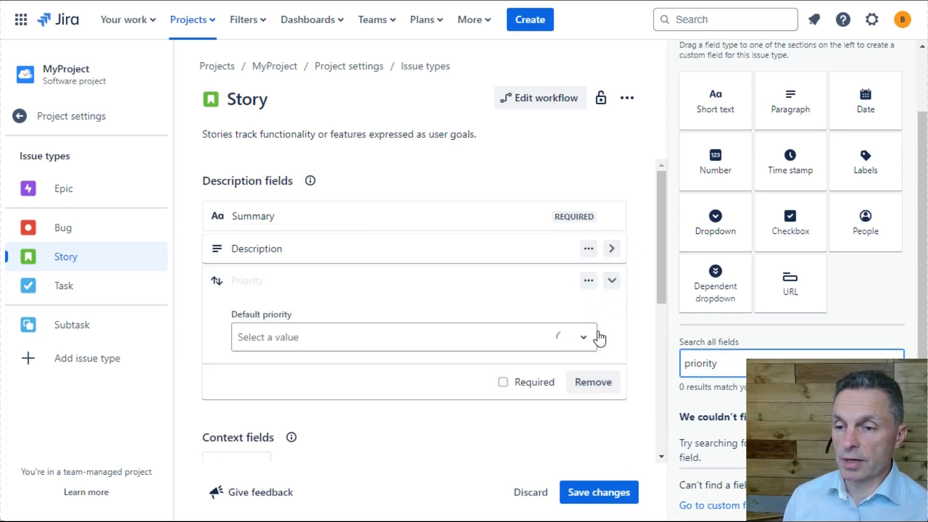
{"action": "left_click", "coordinate": [583, 338]}
{"action": "left_click", "coordinate": [346, 432]}
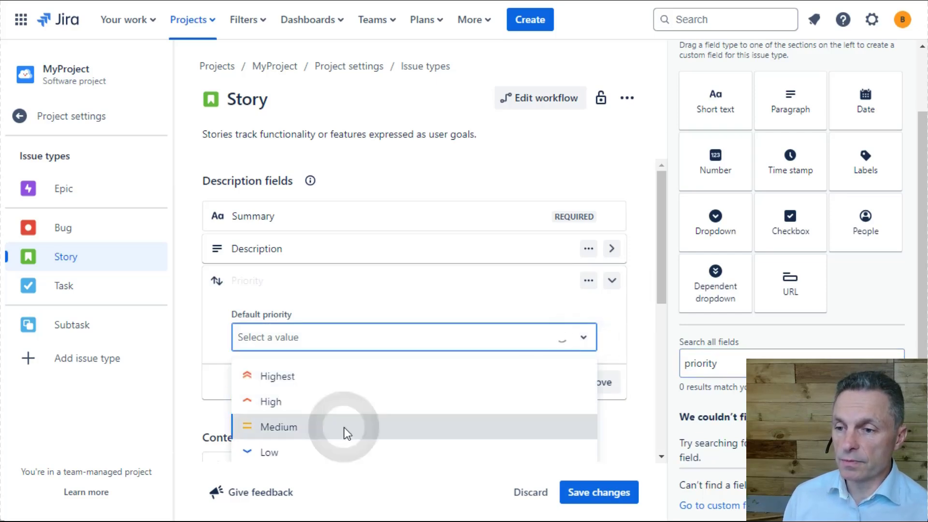
{"action": "left_click", "coordinate": [502, 381]}
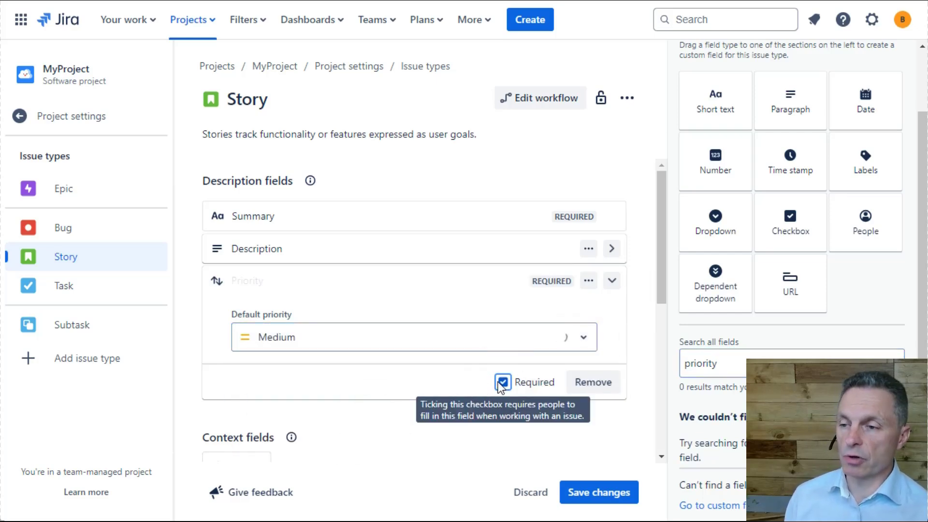
{"action": "left_click", "coordinate": [582, 340]}
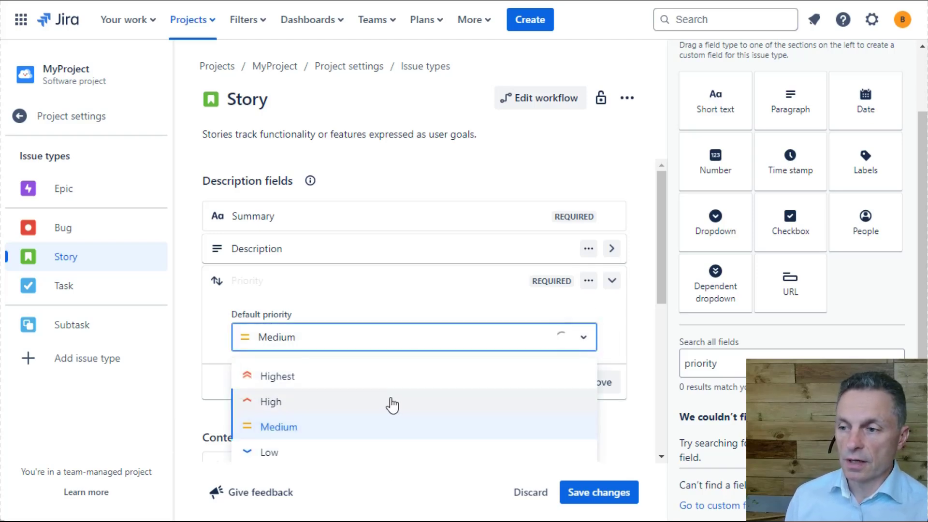
{"action": "left_click", "coordinate": [570, 187]}
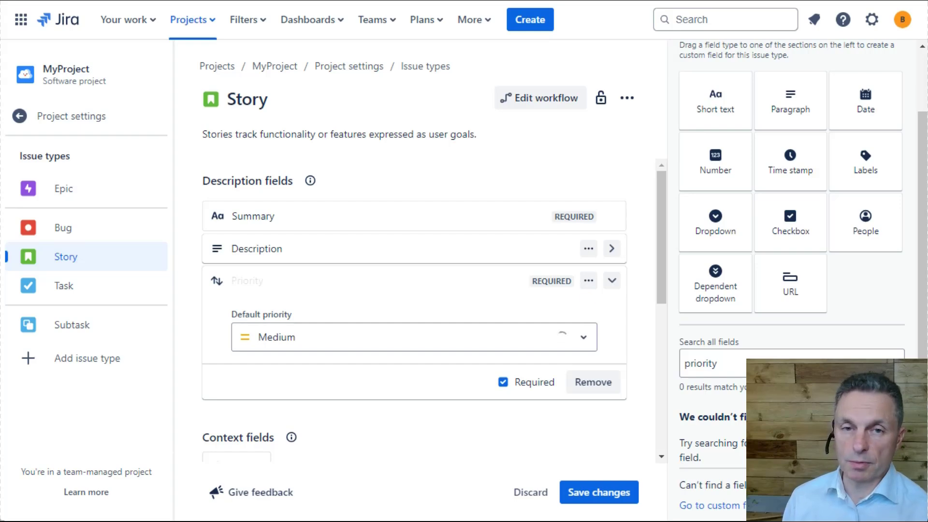
{"action": "left_click", "coordinate": [598, 503]}
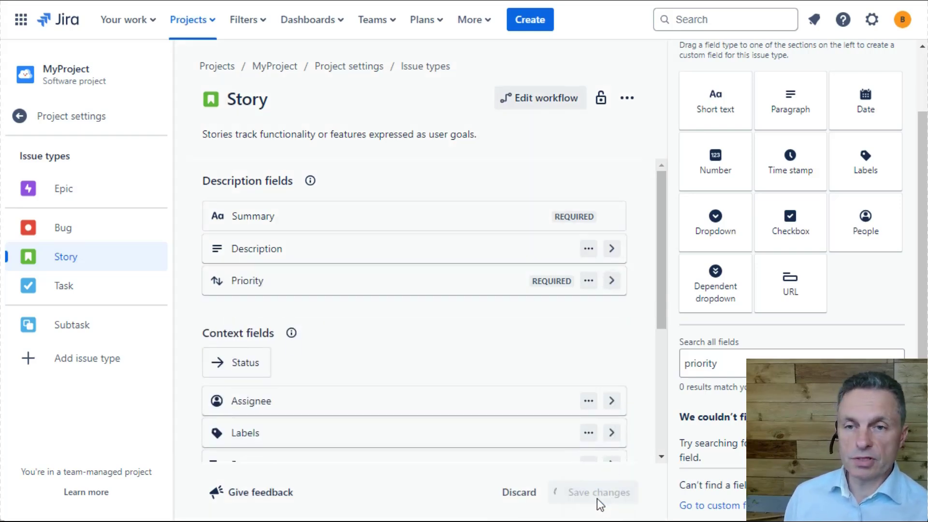
Leave the issue type settings and start a new MyProject Story with the summary "My new story".
{"action": "left_click", "coordinate": [86, 119]}
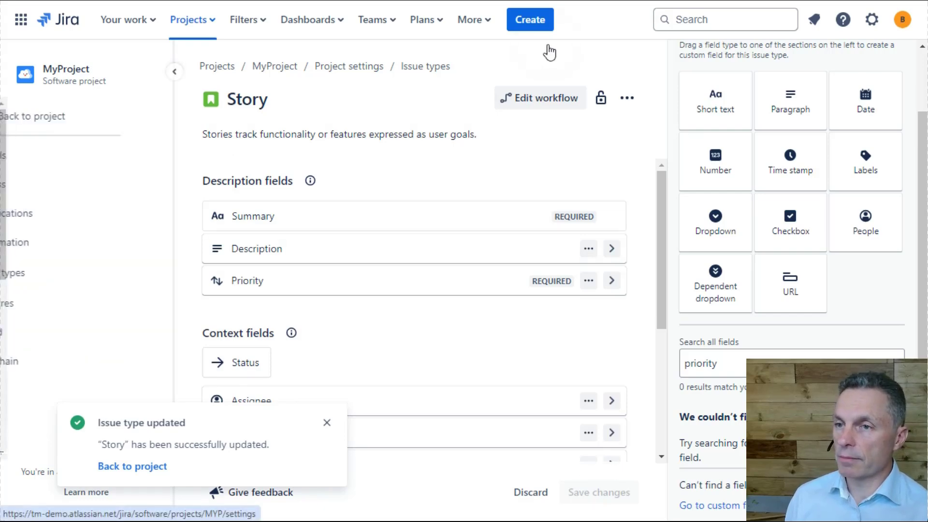
{"action": "left_click", "coordinate": [535, 22]}
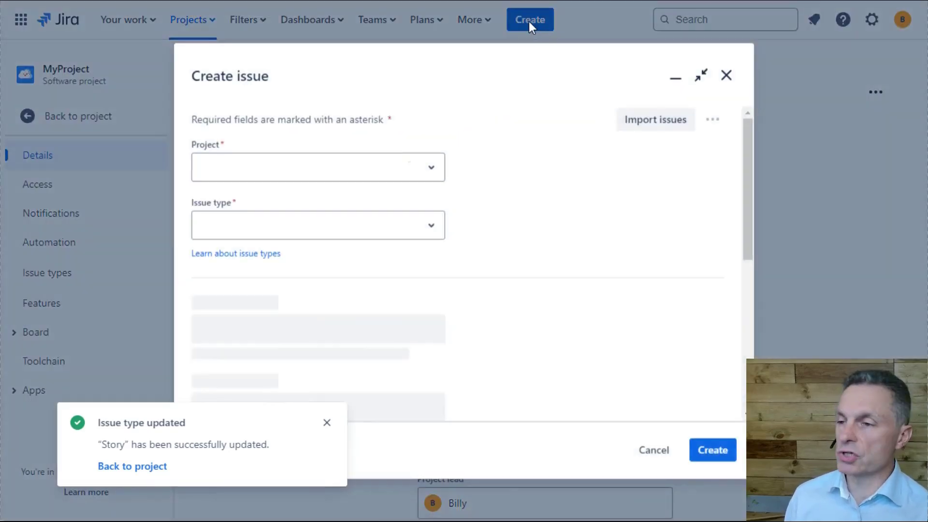
{"action": "left_click", "coordinate": [372, 392]}
{"action": "type", "text": "M"}
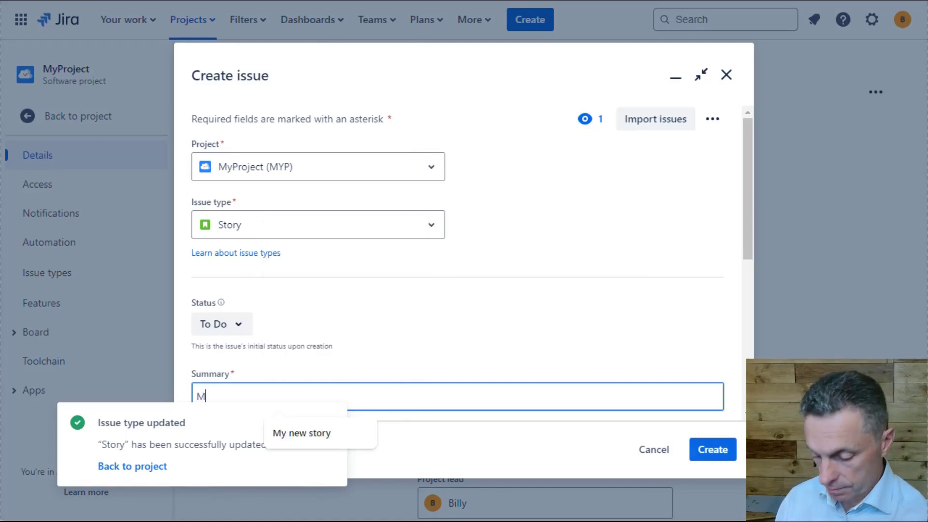
{"action": "type", "text": "y new story"}
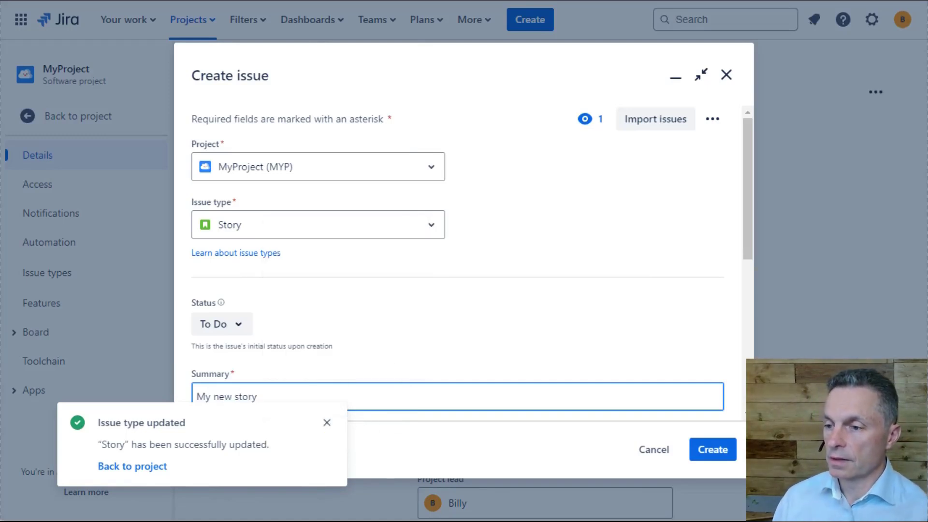
Set the new story's priority to High and create the issue.
{"action": "scroll", "coordinate": [435, 370], "scroll_direction": "down", "scroll_amount": 6}
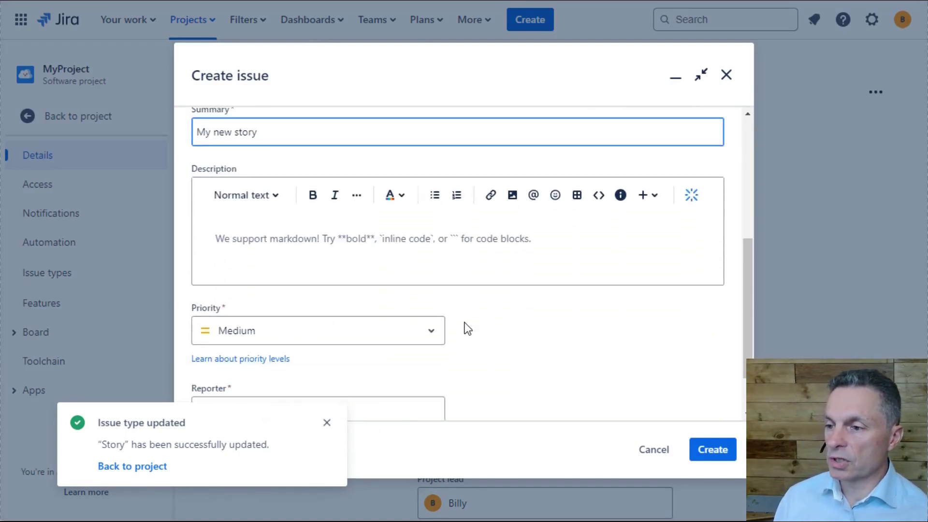
{"action": "left_click", "coordinate": [396, 281]}
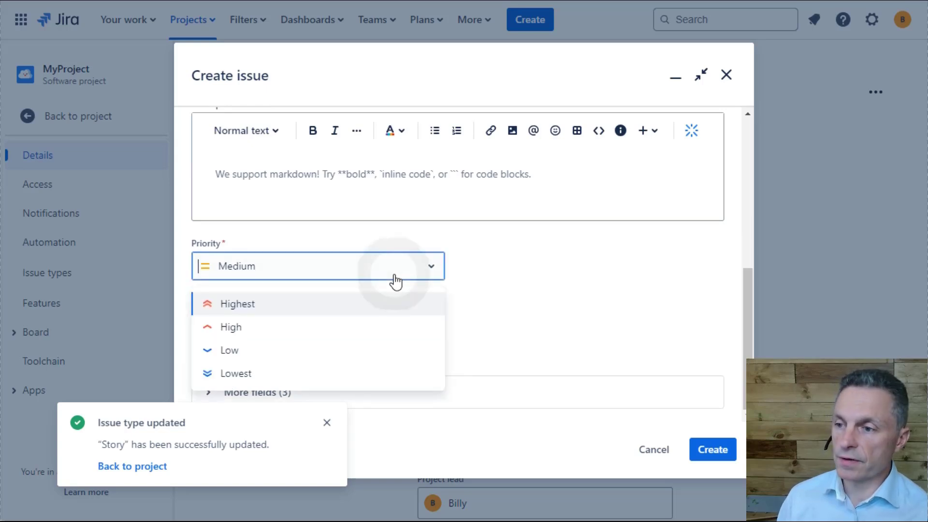
{"action": "left_click", "coordinate": [337, 333]}
{"action": "left_click", "coordinate": [327, 423]}
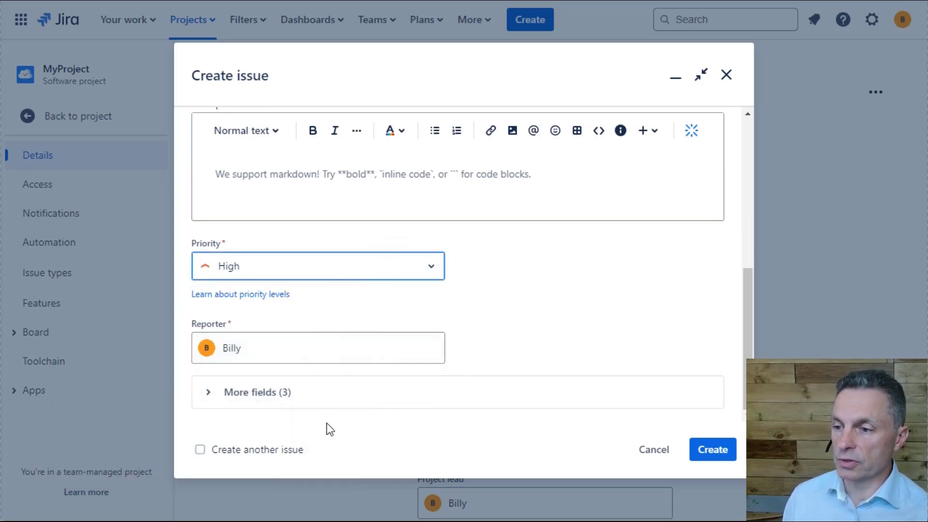
{"action": "left_click", "coordinate": [715, 448]}
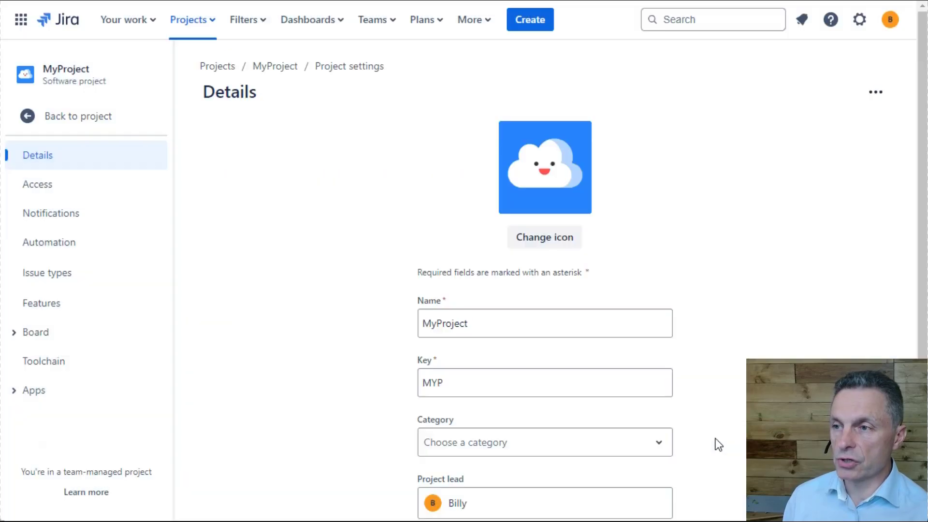
Open the list of all issues and add Priority as a search criterion.
{"action": "left_click", "coordinate": [244, 23]}
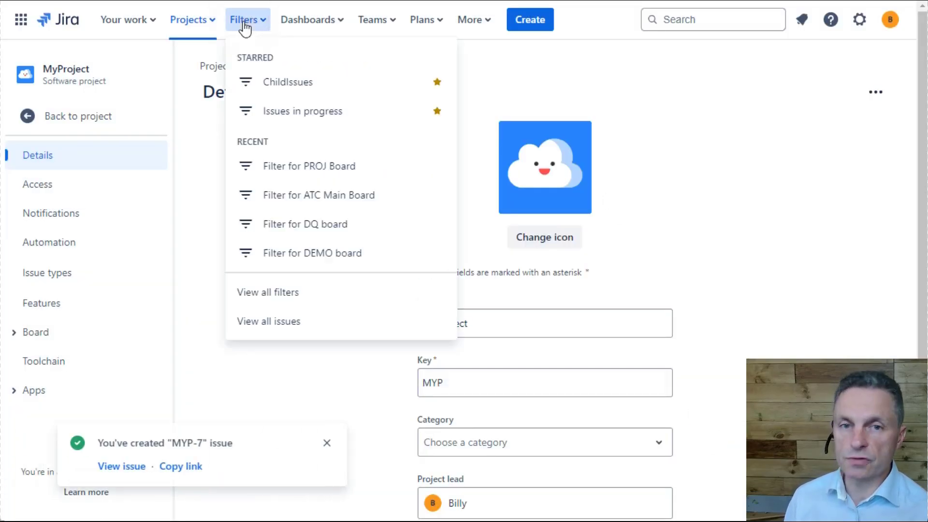
{"action": "left_click", "coordinate": [305, 322]}
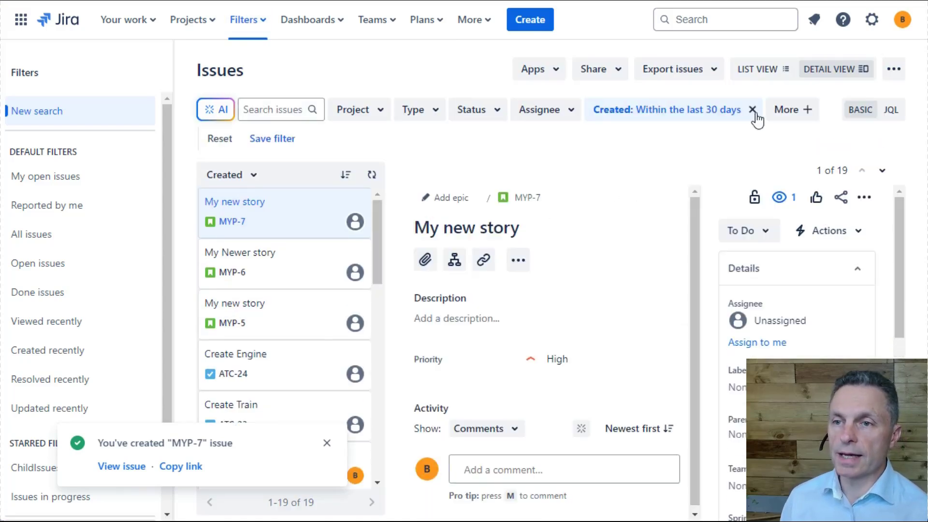
{"action": "left_click", "coordinate": [794, 115]}
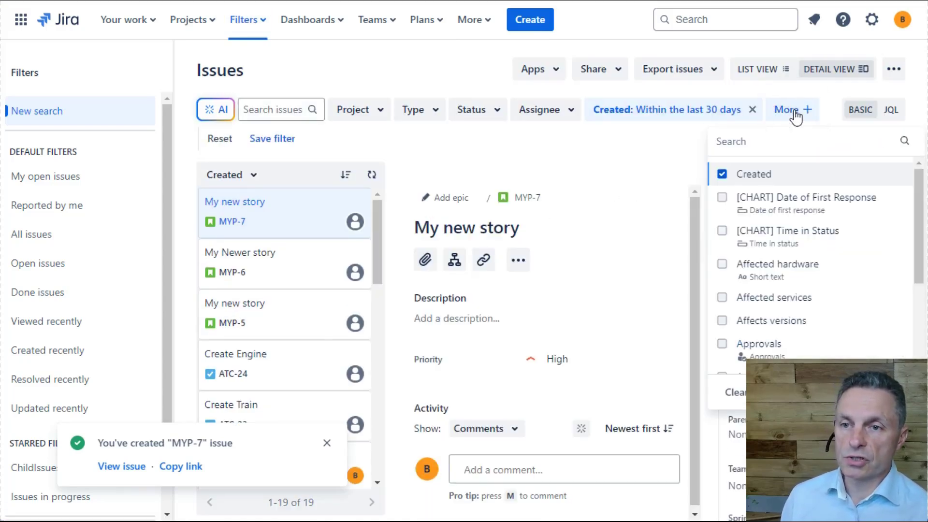
{"action": "type", "text": "prior"}
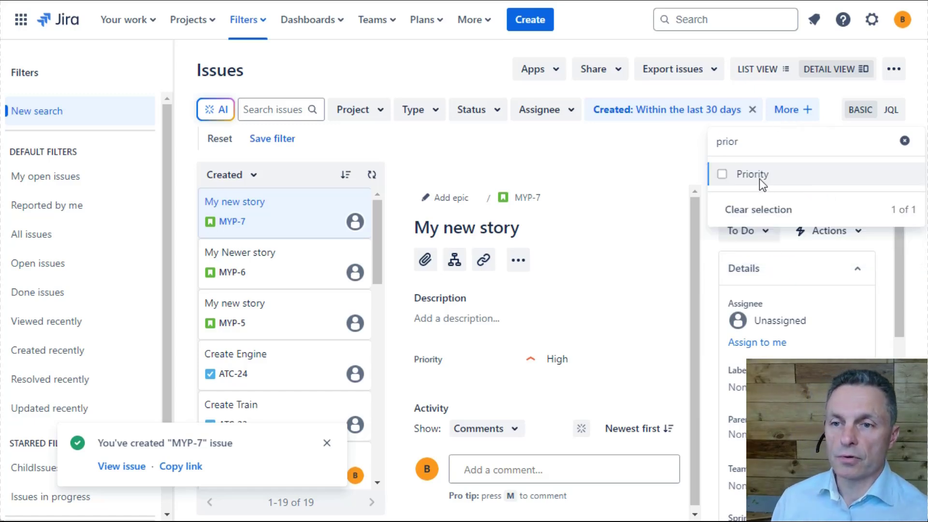
{"action": "left_click", "coordinate": [758, 179]}
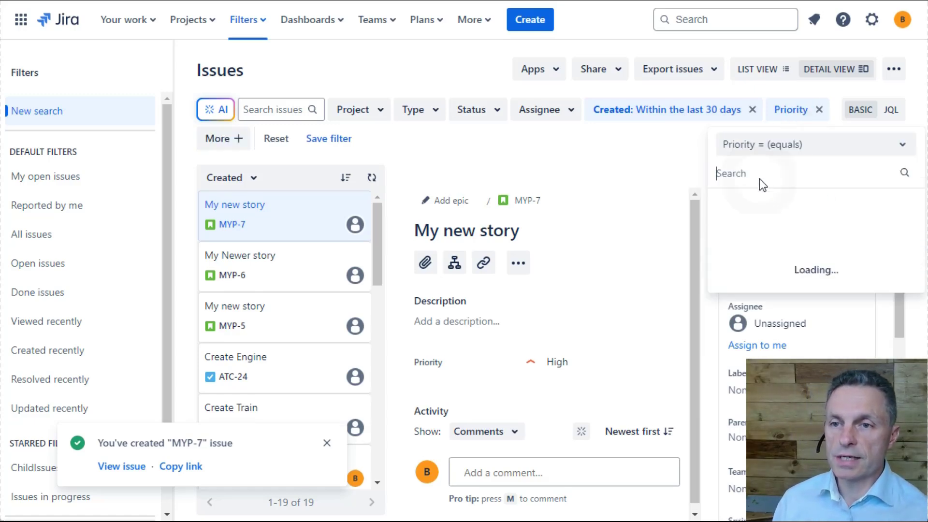
Filter the issues by the priorities Highest, High and Medium.
{"action": "left_click", "coordinate": [790, 114]}
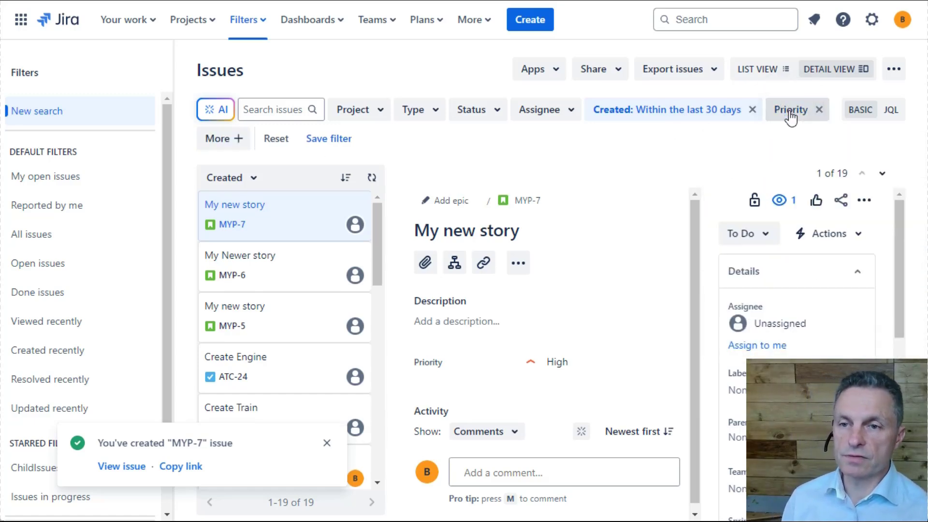
{"action": "left_click", "coordinate": [790, 115]}
{"action": "left_click", "coordinate": [722, 206]}
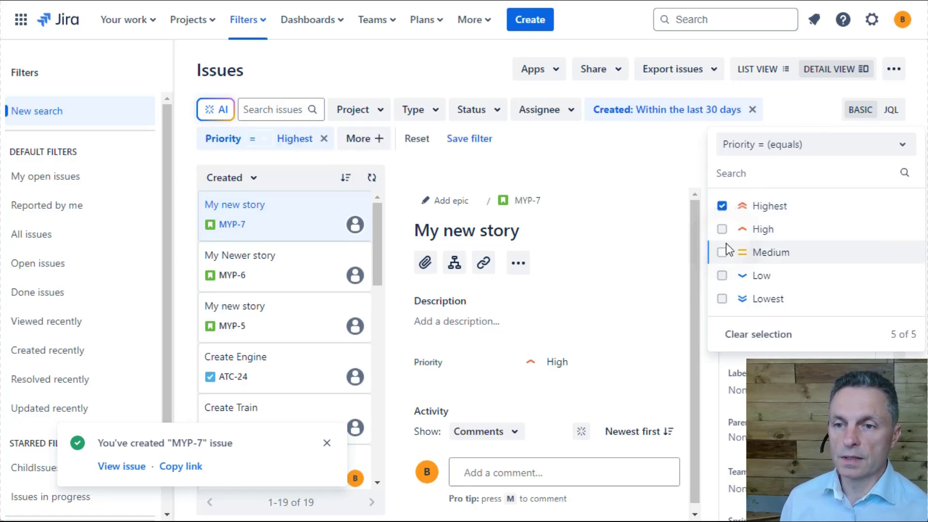
{"action": "left_click", "coordinate": [722, 229]}
{"action": "left_click", "coordinate": [722, 254]}
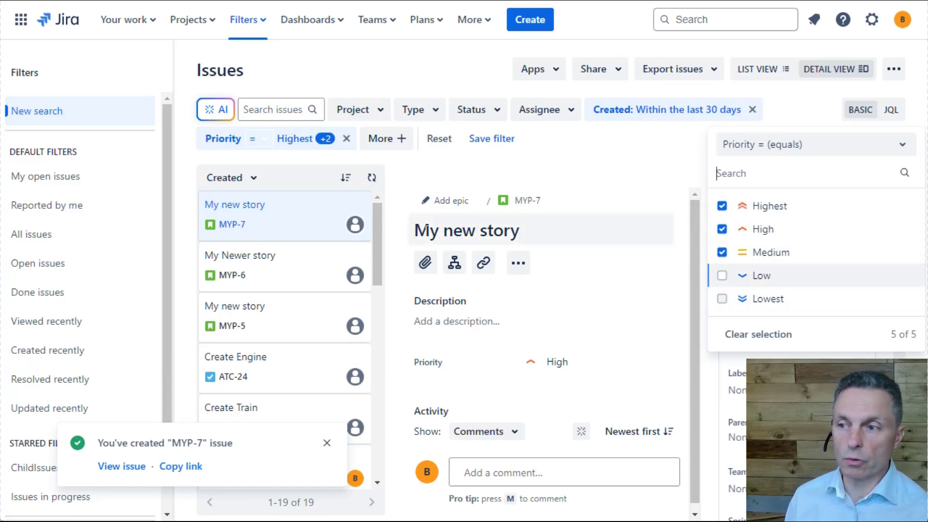
Look through the filtered issues and check the priority of the MYP-7 story.
{"action": "scroll", "coordinate": [381, 231], "scroll_direction": "down", "scroll_amount": 2}
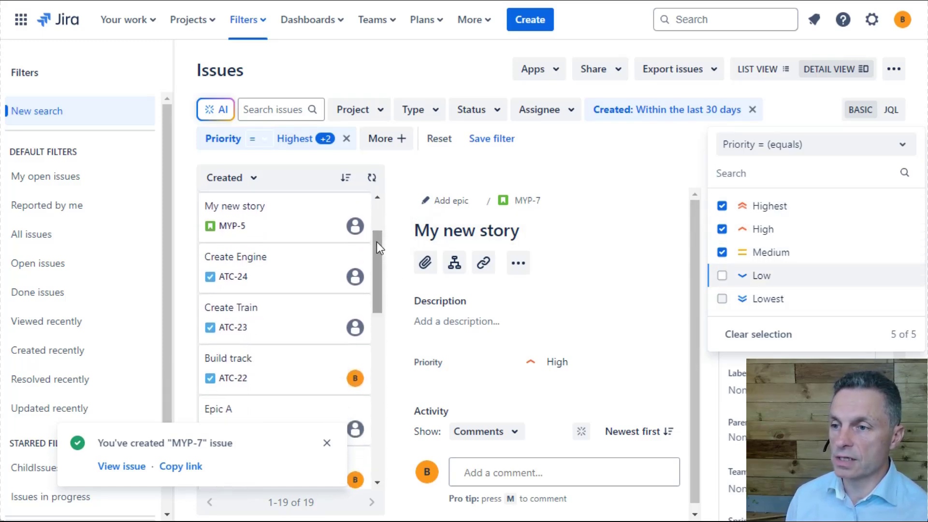
{"action": "scroll", "coordinate": [377, 242], "scroll_direction": "up", "scroll_amount": 2}
{"action": "left_click", "coordinate": [293, 233]}
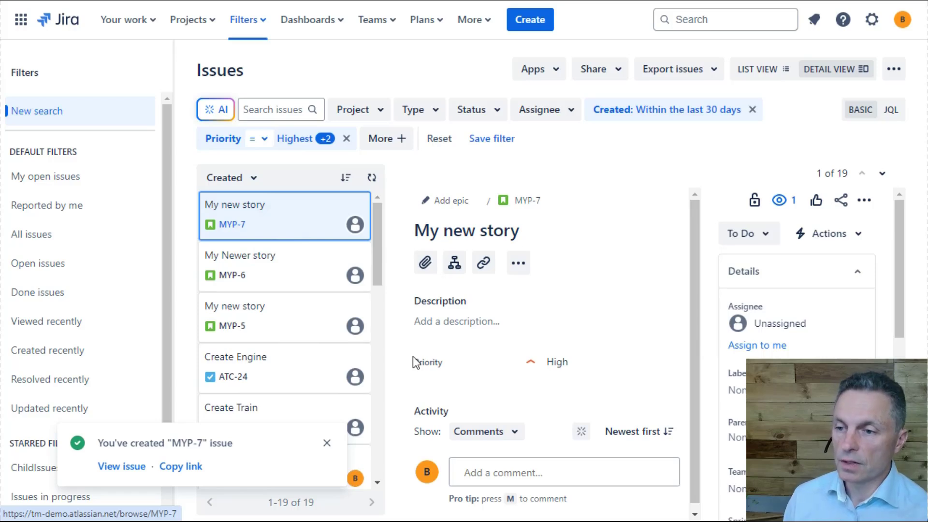
{"action": "mouse_move", "coordinate": [399, 344]}
{"action": "left_mouse_down"}
{"action": "mouse_move", "coordinate": [603, 394]}
{"action": "mouse_move", "coordinate": [612, 382]}
{"action": "left_mouse_up"}
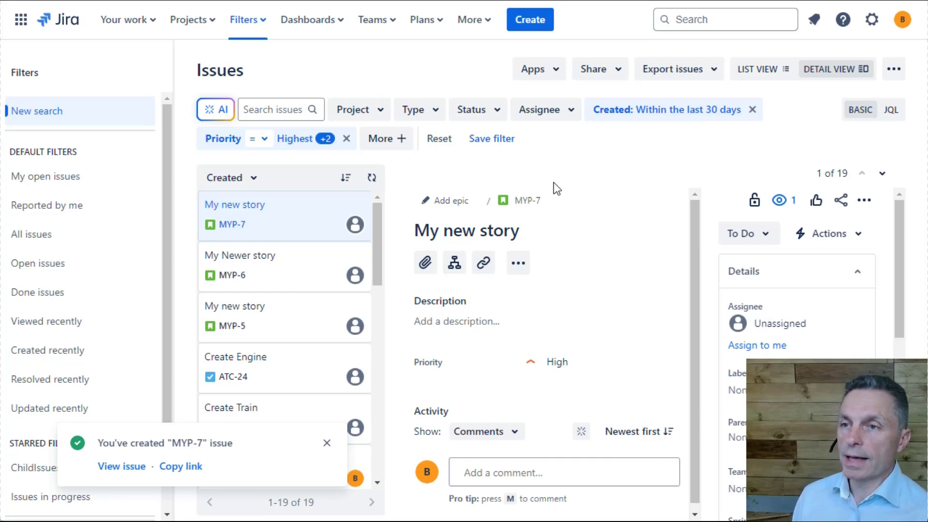
Start another MyProject Story with the summary "My new story 2".
{"action": "left_click", "coordinate": [522, 20]}
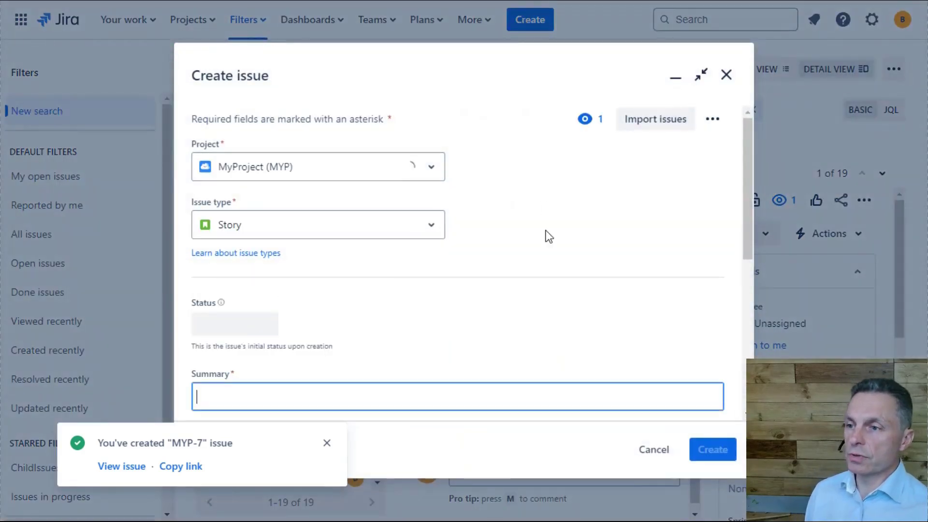
{"action": "left_click", "coordinate": [327, 443]}
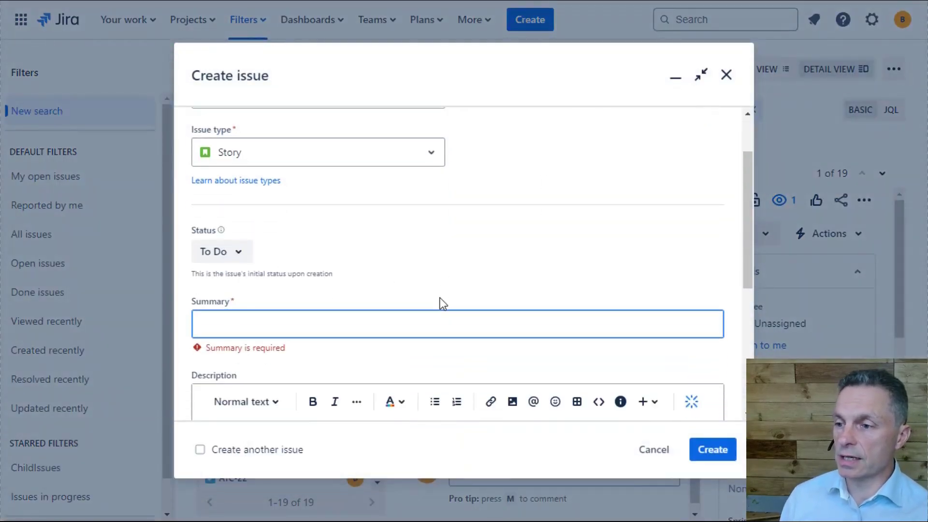
{"action": "type", "text": "My new story 2"}
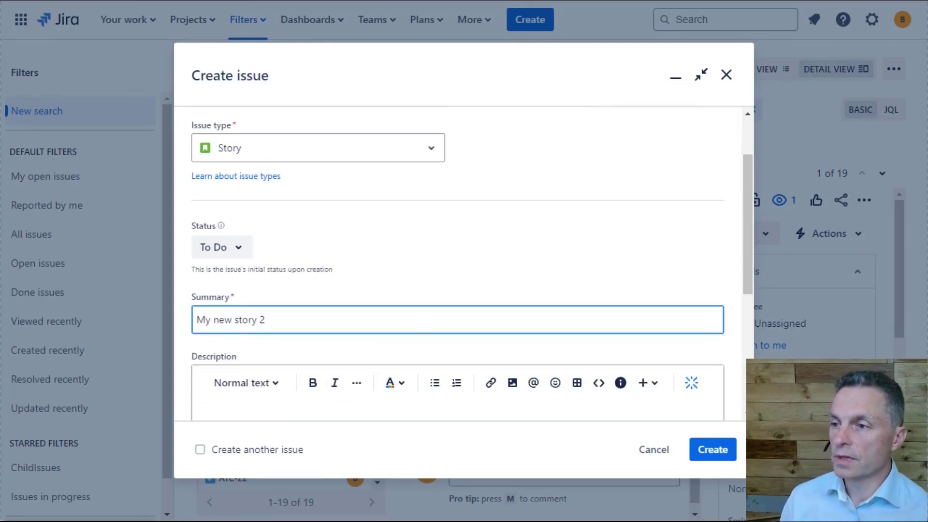
Show the new story's additional fields and add the new label aLabel to it.
{"action": "scroll", "coordinate": [421, 319], "scroll_direction": "down", "scroll_amount": 5}
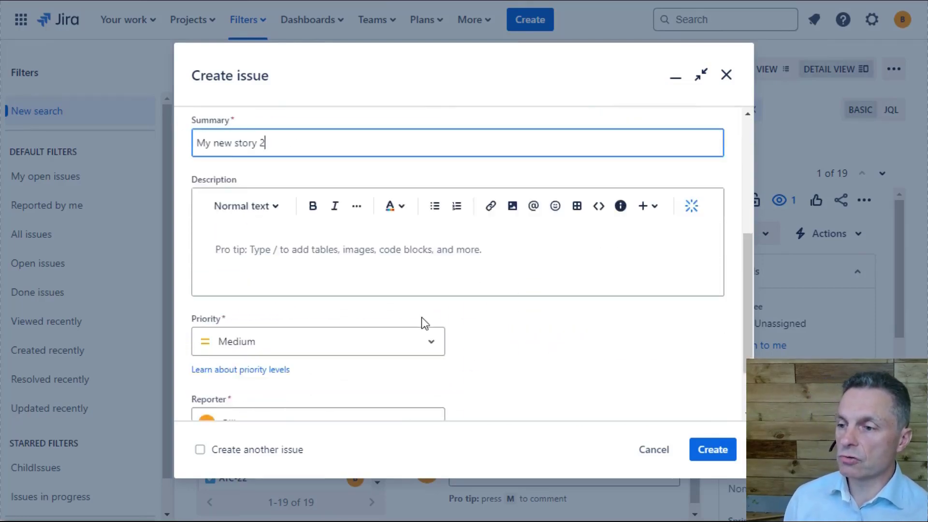
{"action": "left_click", "coordinate": [211, 399]}
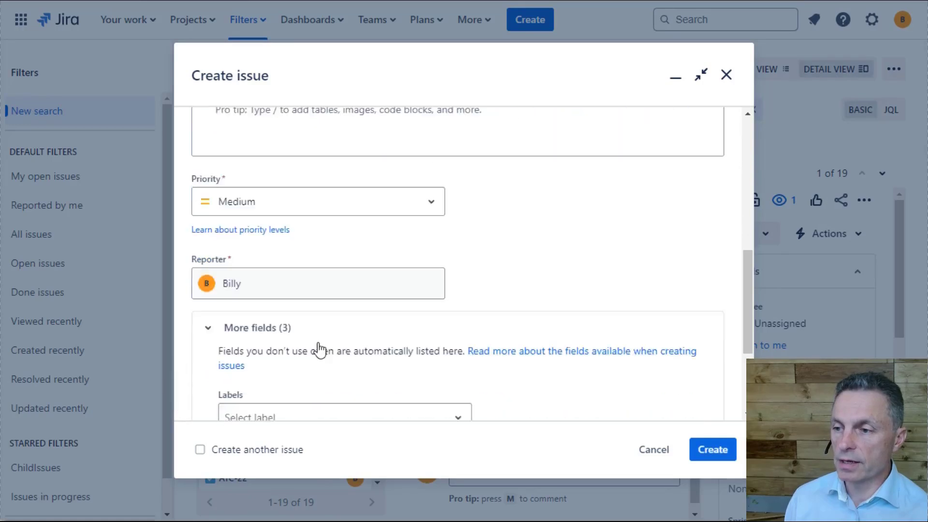
{"action": "scroll", "coordinate": [317, 348], "scroll_direction": "down", "scroll_amount": 5}
{"action": "left_click", "coordinate": [293, 273]}
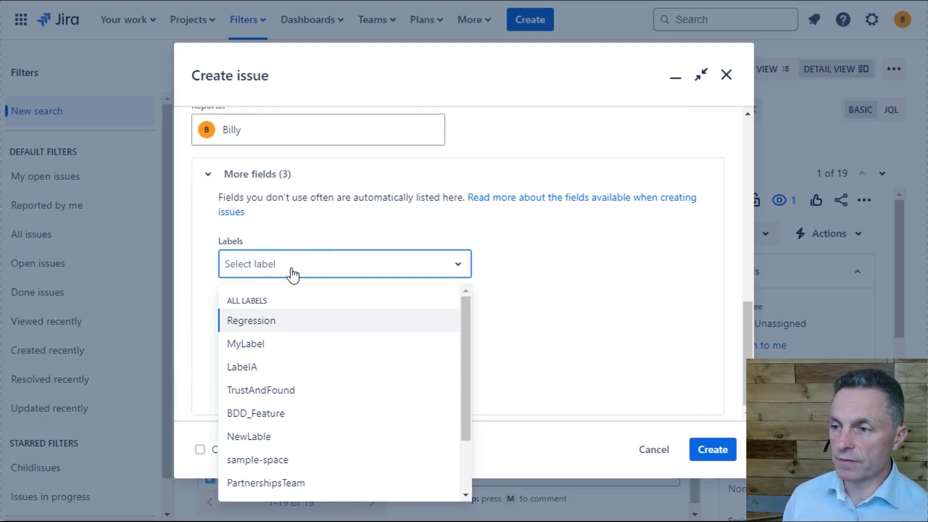
{"action": "type", "text": "a"}
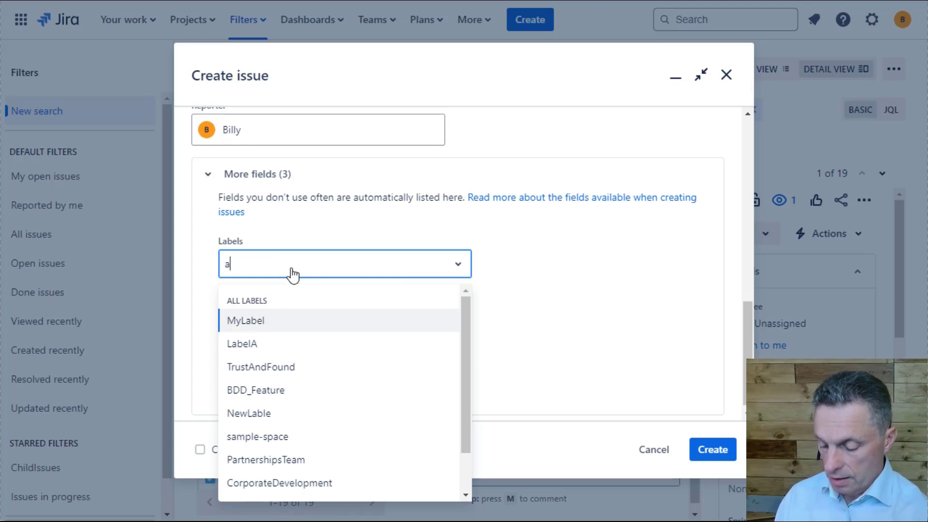
{"action": "type", "text": "Label"}
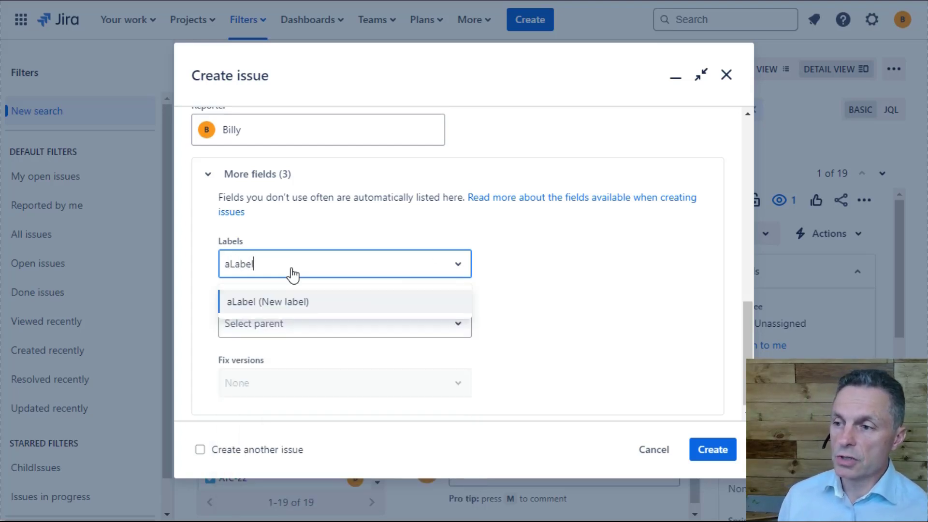
{"action": "left_click", "coordinate": [291, 305]}
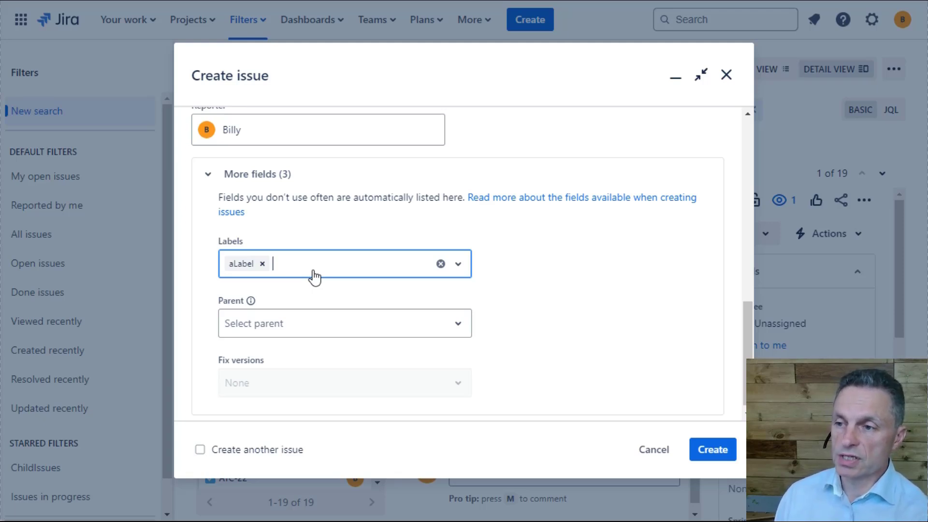
Look through the existing labels suggested for the new story.
{"action": "type", "text": "a"}
{"action": "key", "text": "BackSpace"}
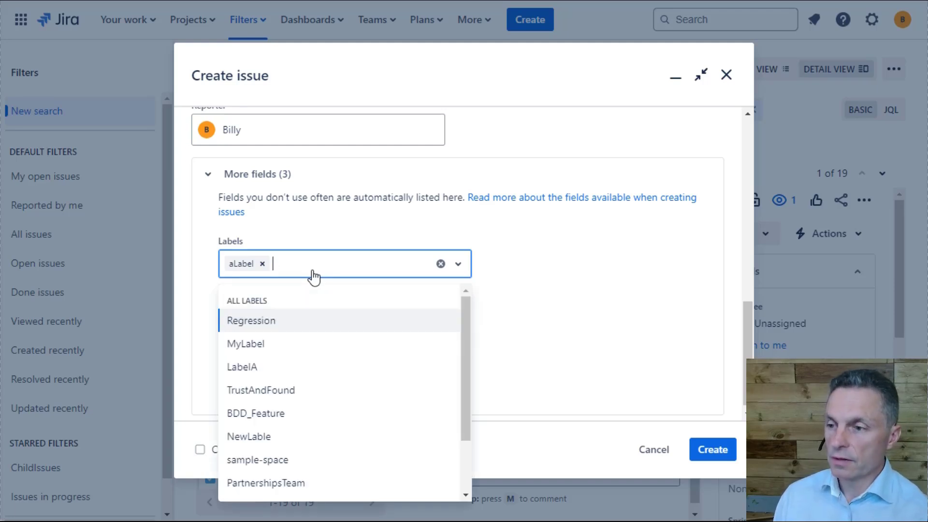
{"action": "scroll", "coordinate": [346, 393], "scroll_direction": "down", "scroll_amount": 2}
{"action": "scroll", "coordinate": [348, 396], "scroll_direction": "up", "scroll_amount": 2}
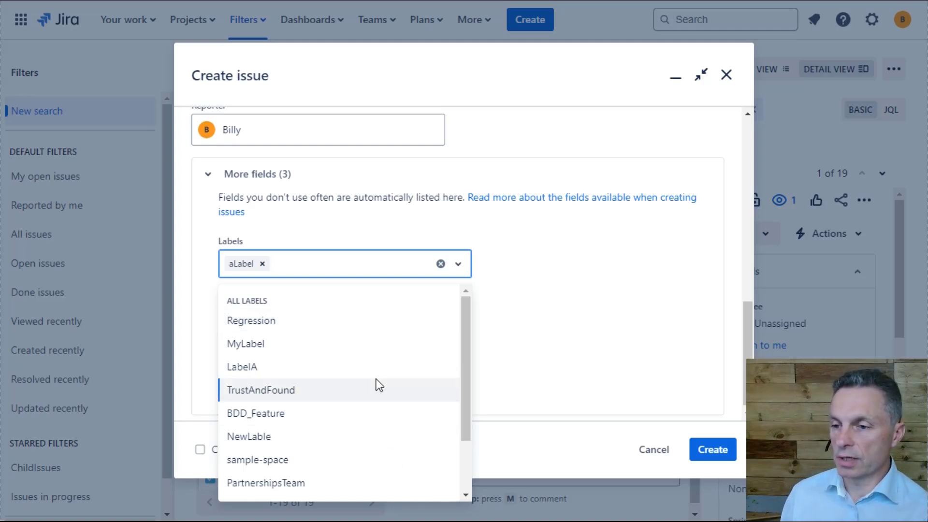
{"action": "scroll", "coordinate": [384, 394], "scroll_direction": "down", "scroll_amount": 2}
{"action": "left_click", "coordinate": [312, 265]}
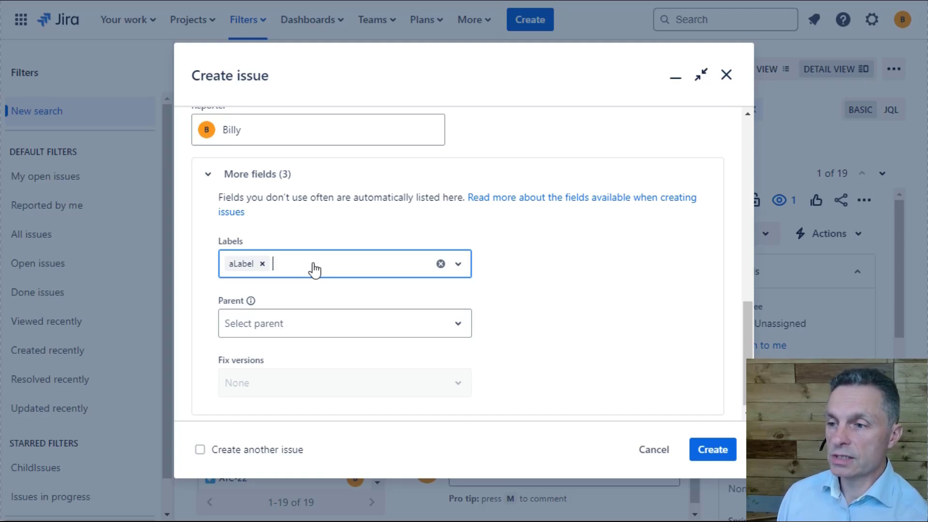
Enter MyLabel as a further label for the story and create the issue.
{"action": "type", "text": "a"}
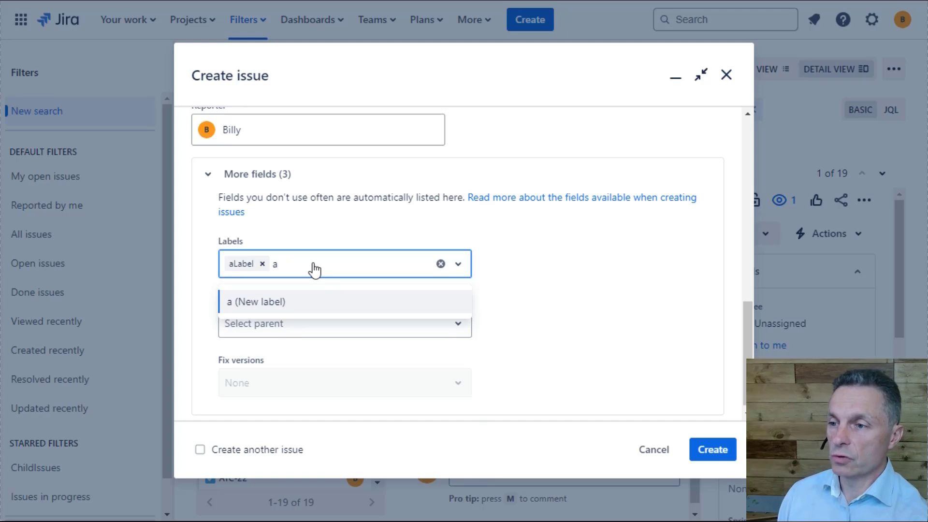
{"action": "key", "text": "BackSpace"}
{"action": "type", "text": "MyLab"}
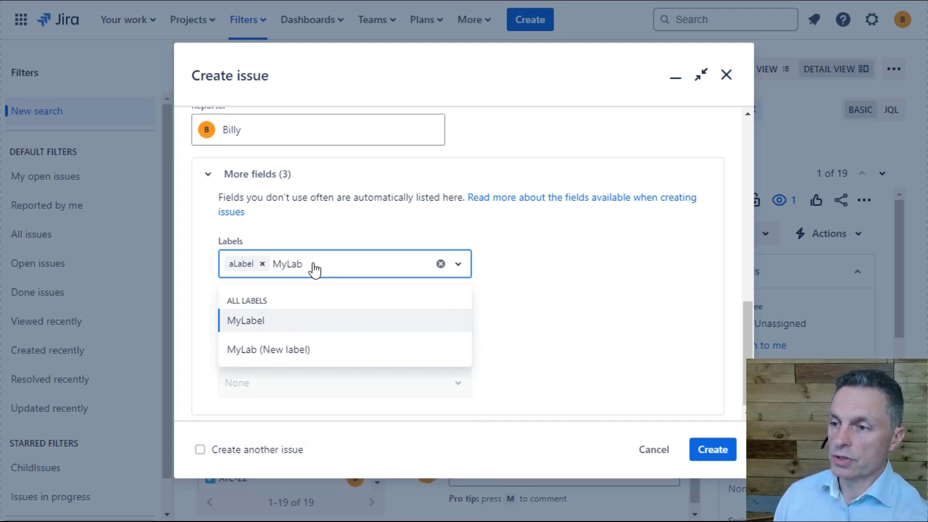
{"action": "type", "text": "el"}
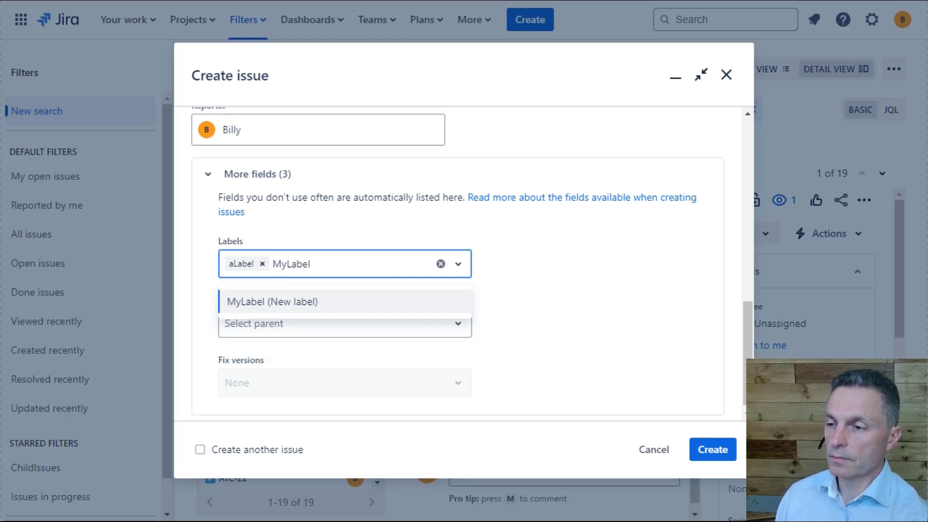
{"action": "left_click", "coordinate": [698, 448]}
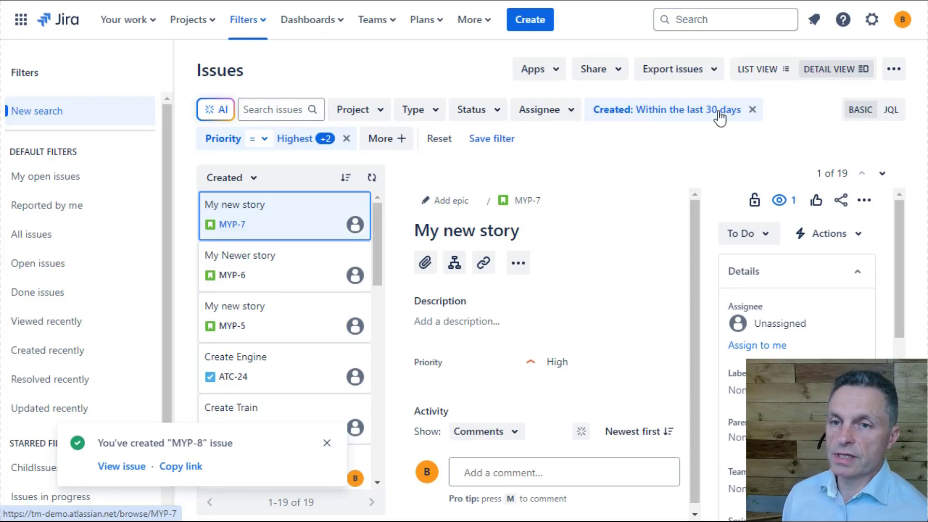
Add Labels as a search criterion for the issues and check its comparison operators, keeping equals.
{"action": "left_click", "coordinate": [399, 142]}
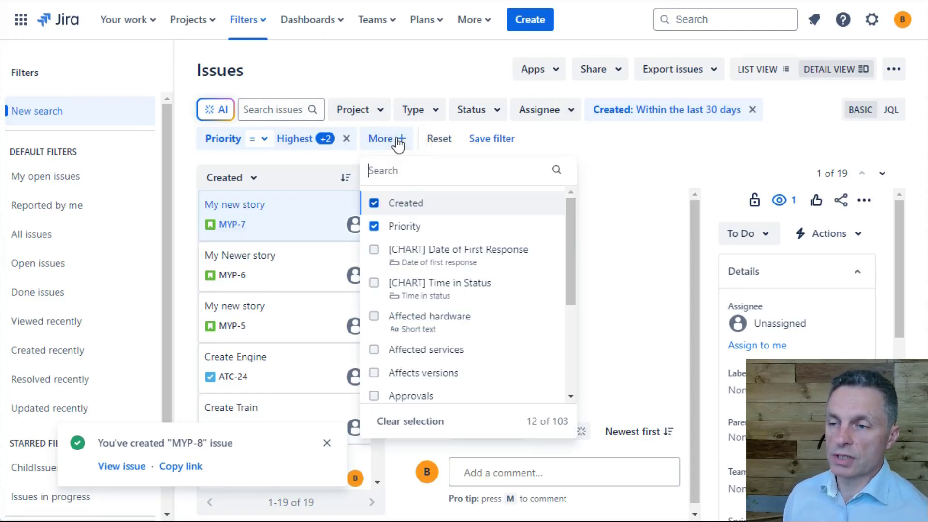
{"action": "type", "text": "lab"}
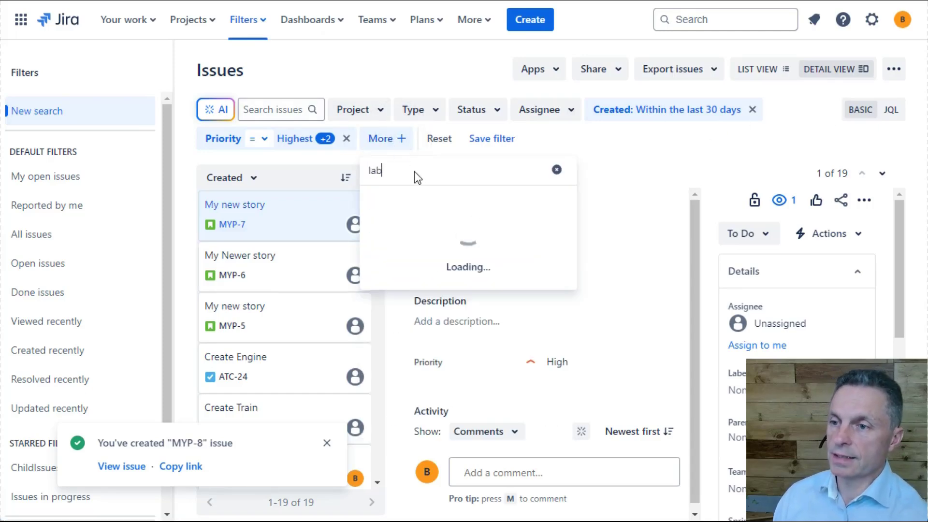
{"action": "left_click", "coordinate": [398, 201]}
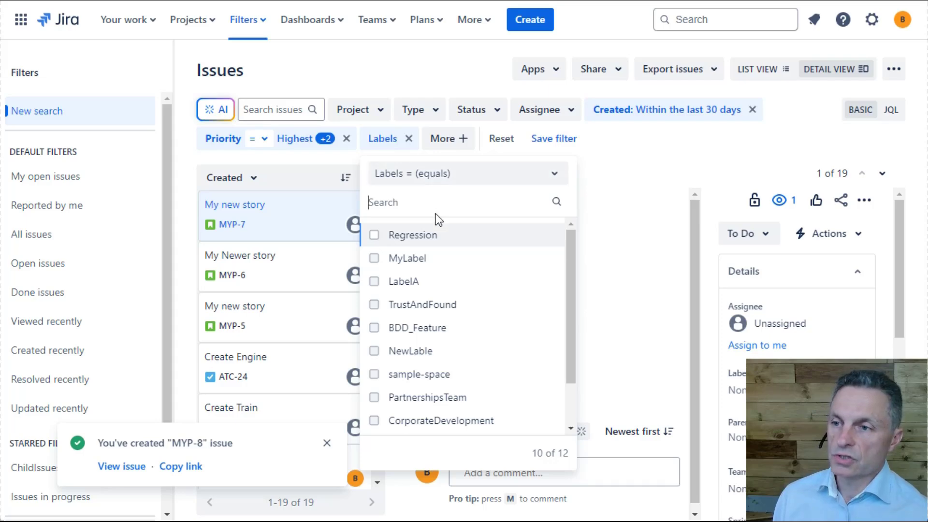
{"action": "left_click", "coordinate": [421, 184]}
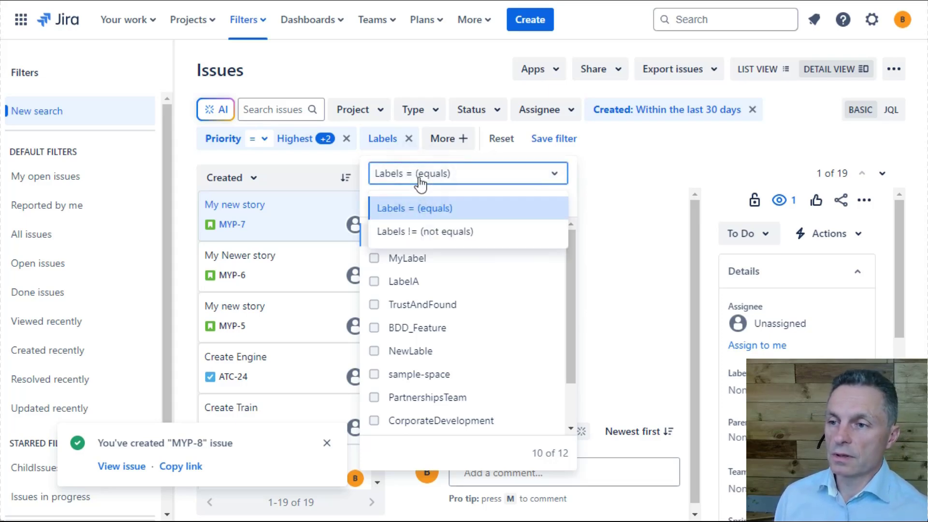
{"action": "left_click", "coordinate": [481, 183]}
{"action": "left_click", "coordinate": [468, 202]}
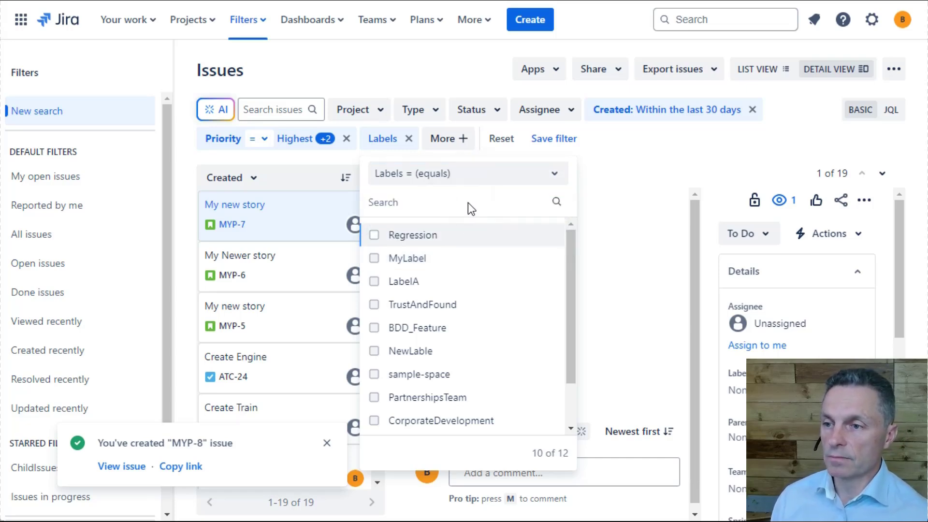
Filter the issues by the labels MyLabel and LabelA.
{"action": "left_click", "coordinate": [374, 257]}
{"action": "scroll", "coordinate": [381, 308], "scroll_direction": "down", "scroll_amount": 2}
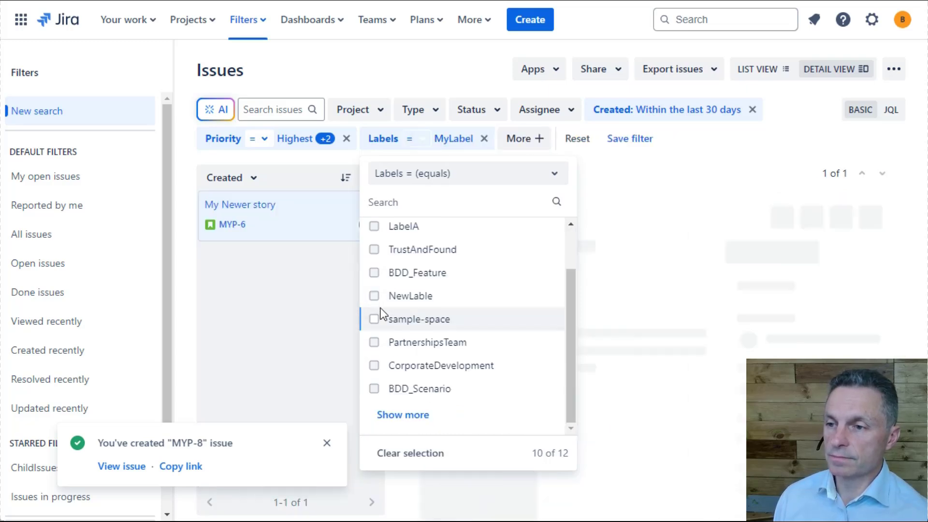
{"action": "scroll", "coordinate": [381, 308], "scroll_direction": "up", "scroll_amount": 2}
{"action": "left_click", "coordinate": [374, 281]}
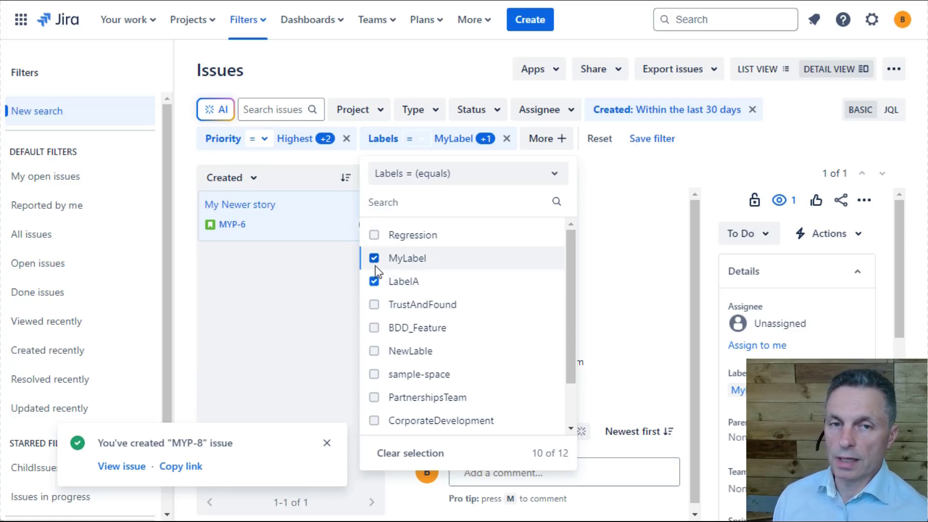
{"action": "left_click", "coordinate": [275, 257]}
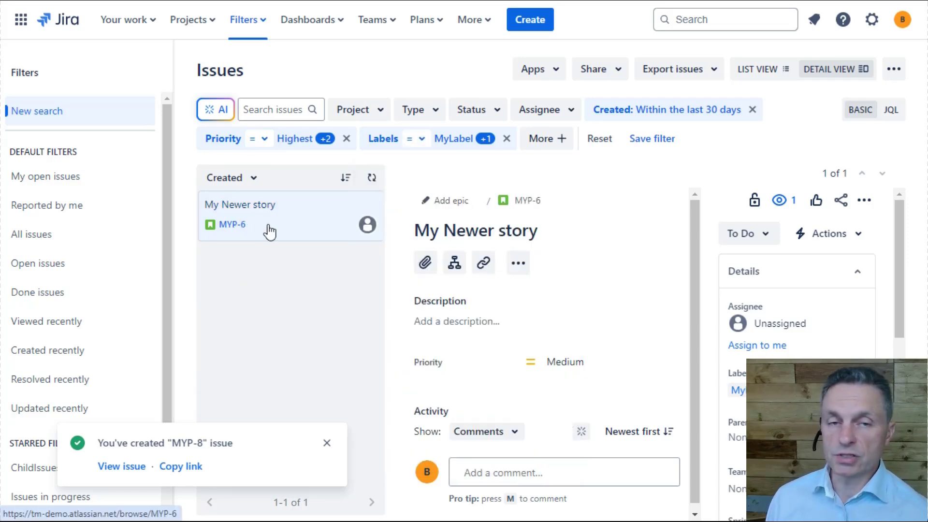